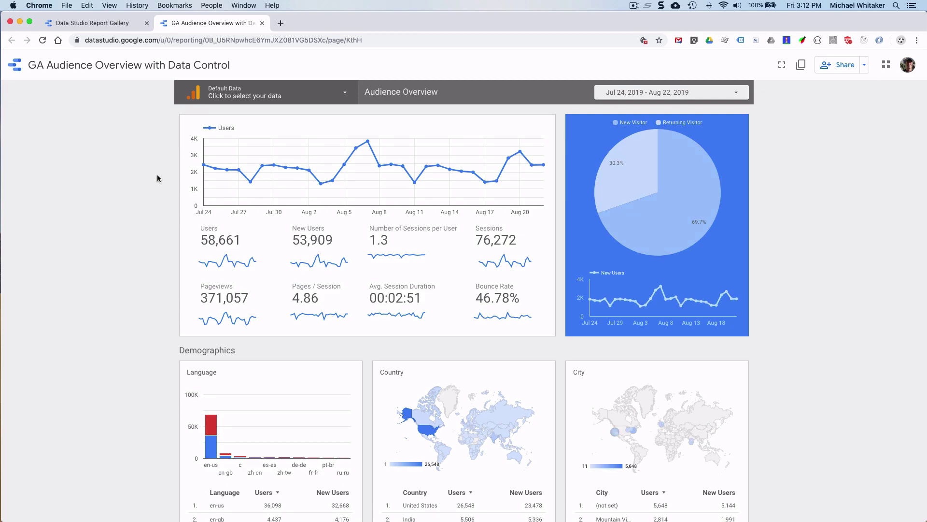
scroll(319, 207, down, 7)
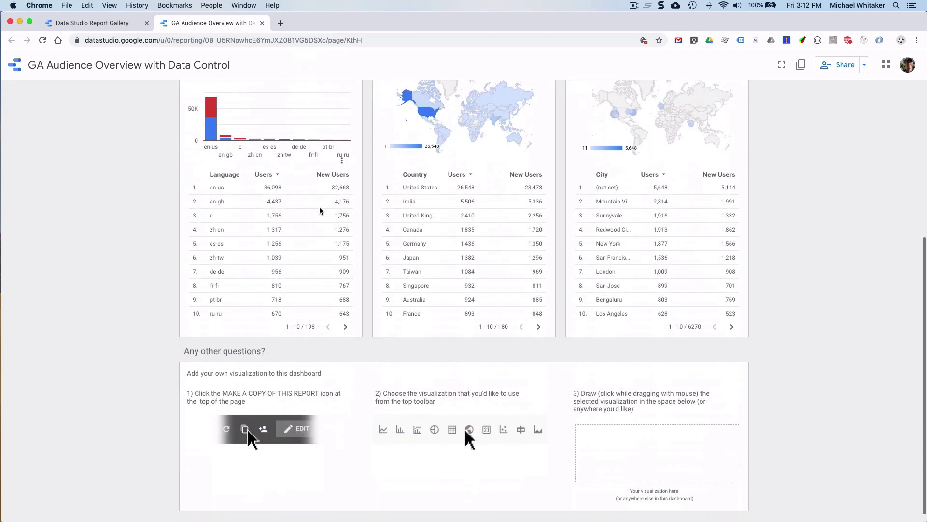
scroll(320, 211, up, 7)
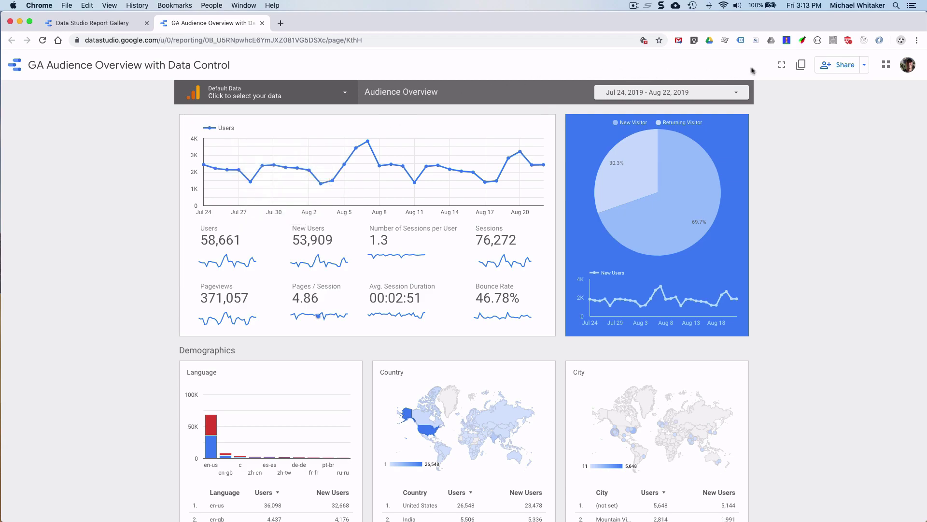
Make an editable copy of the GA Audience Overview report and bring up the Annotations spreadsheet.
click(802, 67)
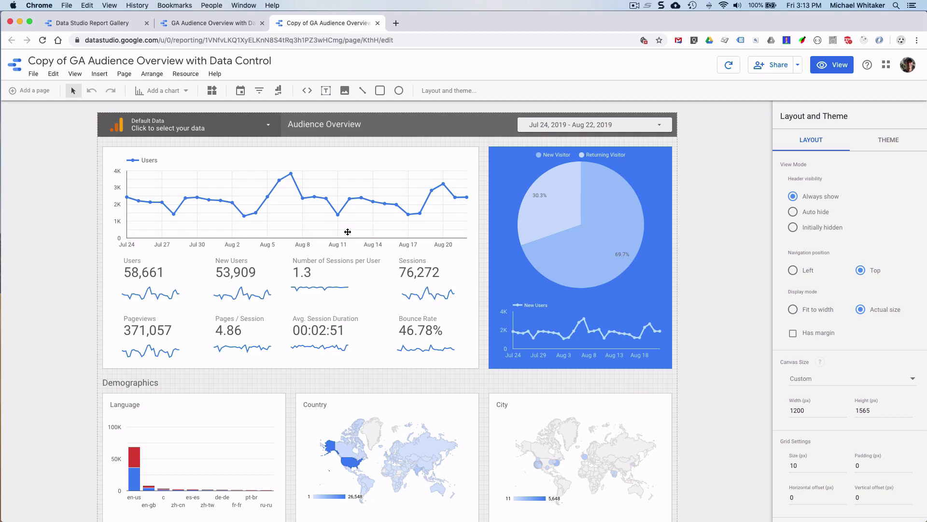
scroll(348, 232, down, 5)
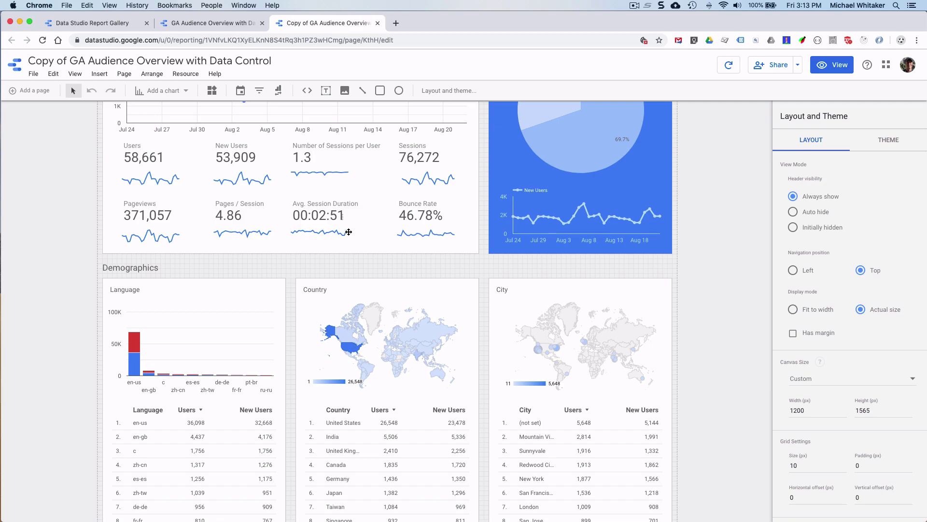
key(super+grave)
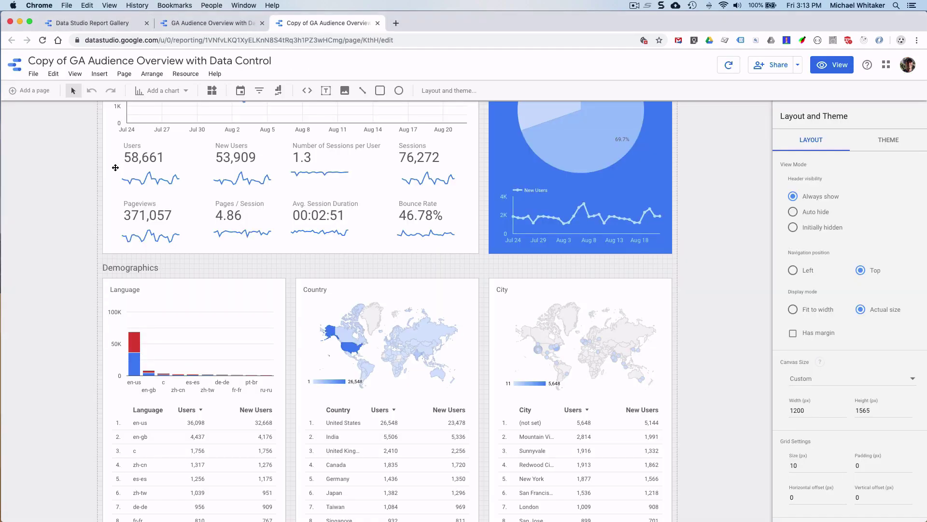
Review the Annotations sheet's Date and Annotation columns, then return to the report copy.
scroll(154, 180, up, 3)
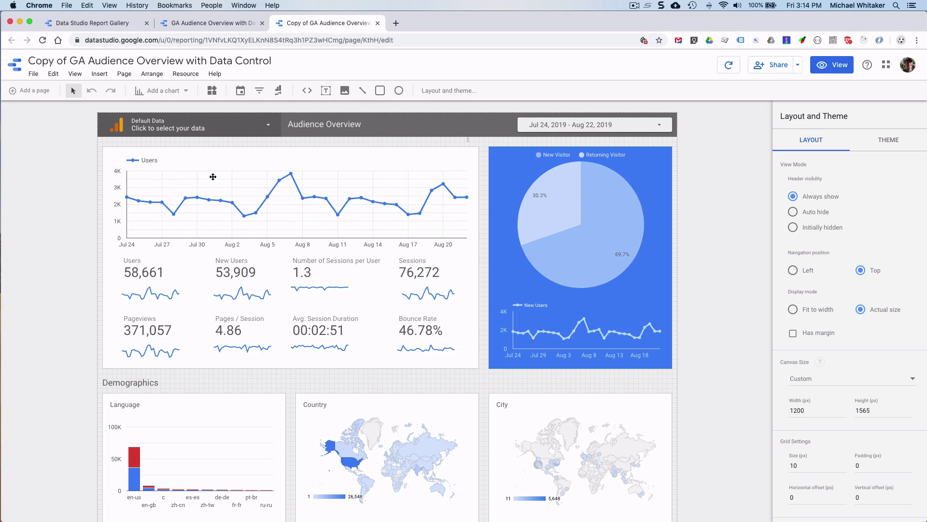
Delete the Users time-series chart and enter community visualization ID gs://analytics_buddy_viz/timeseries.
click(220, 185)
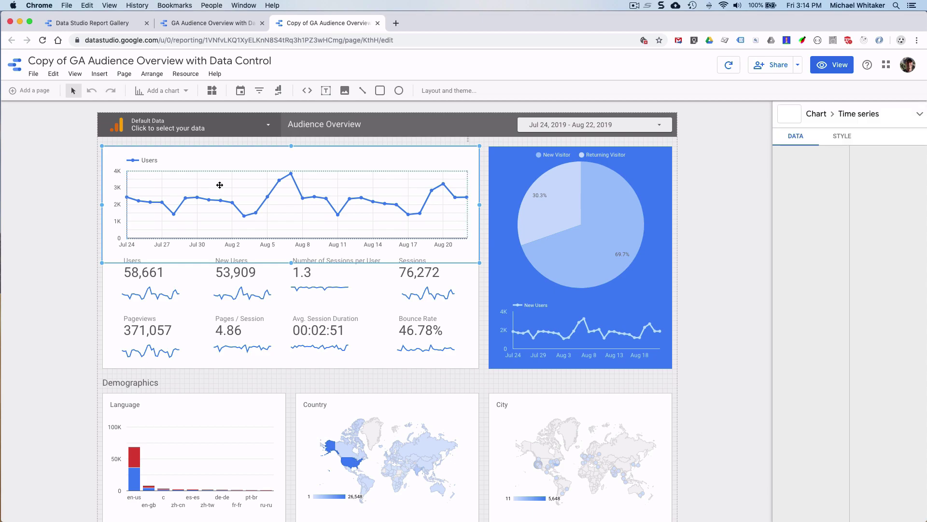
key(Delete)
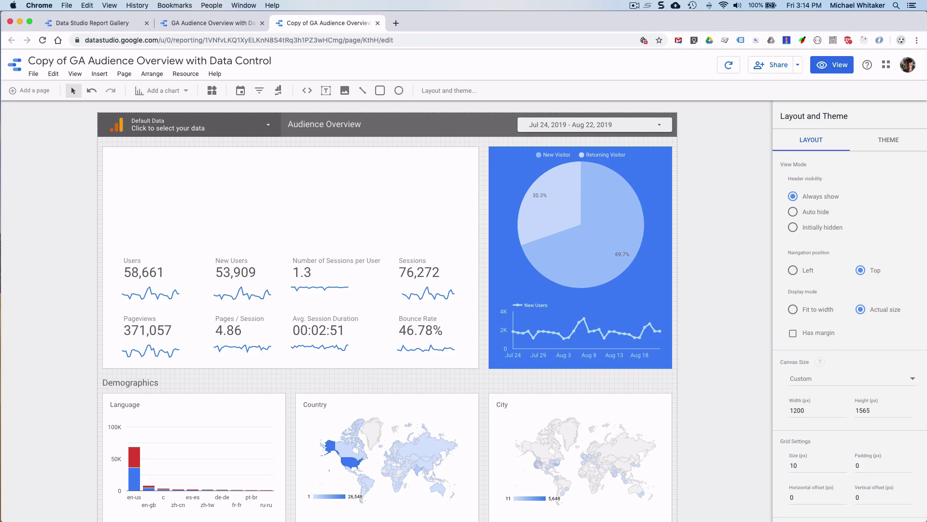
click(199, 183)
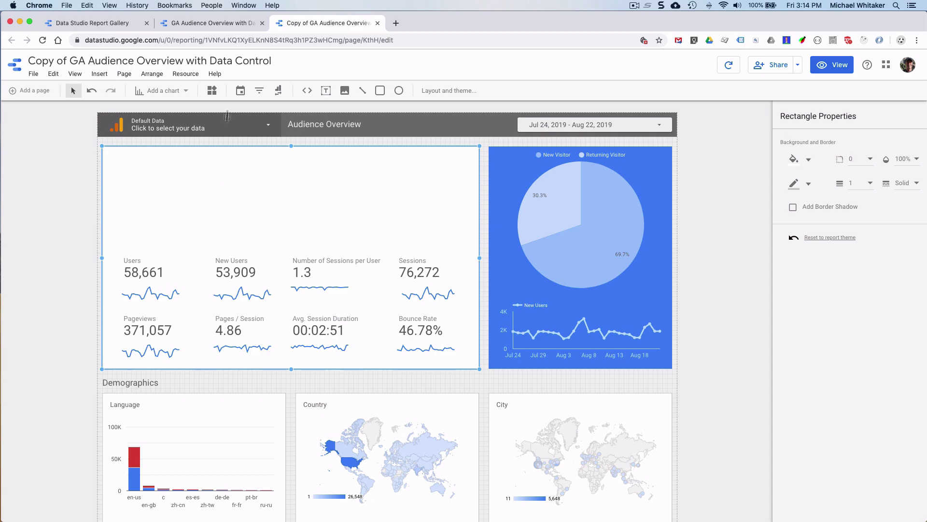
click(213, 91)
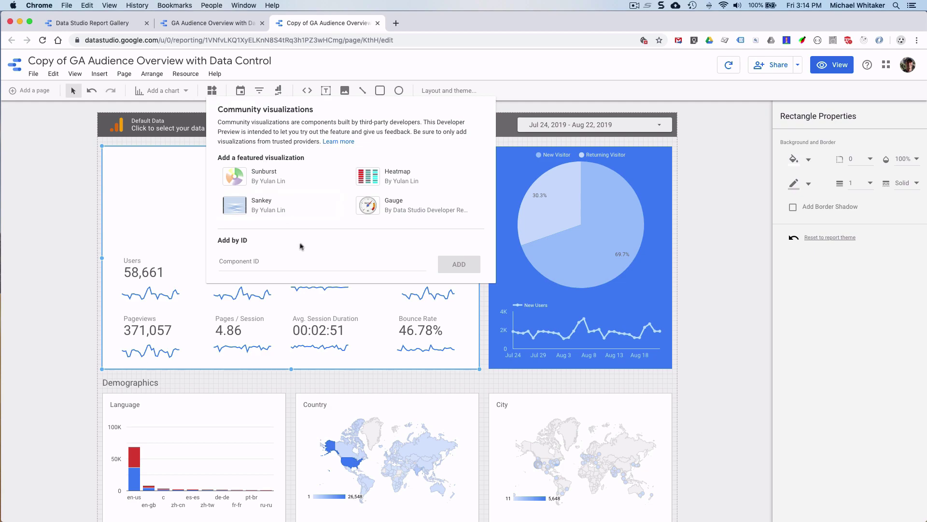
click(260, 261)
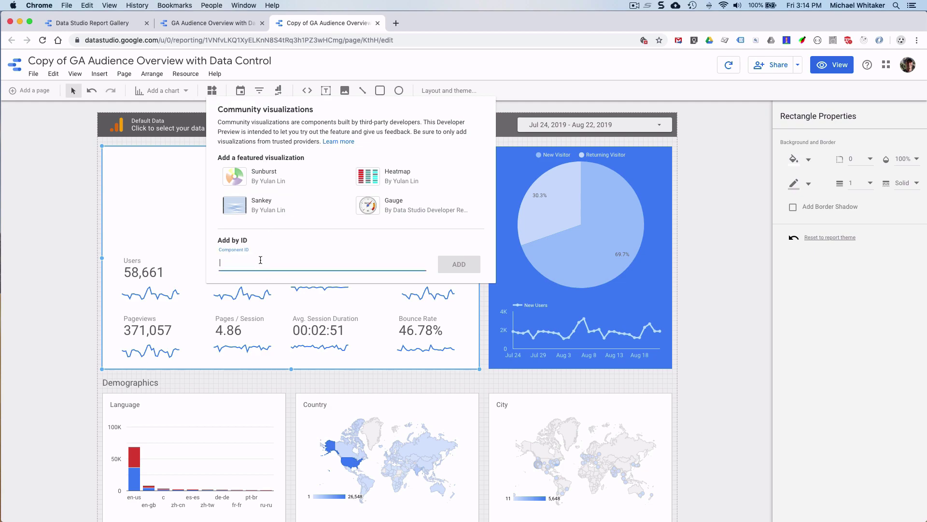
key(super+v)
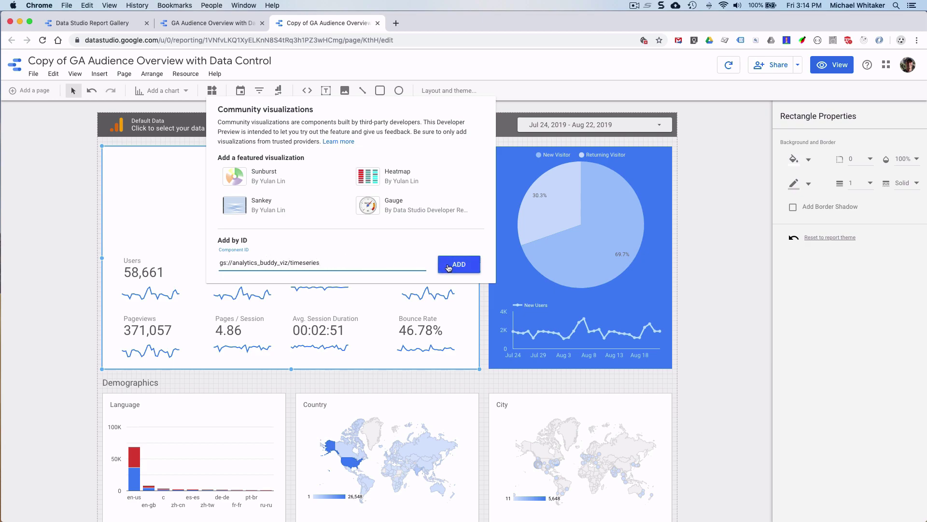
Add the community time-series chart and fit it into the top-left card above the scorecards.
click(457, 264)
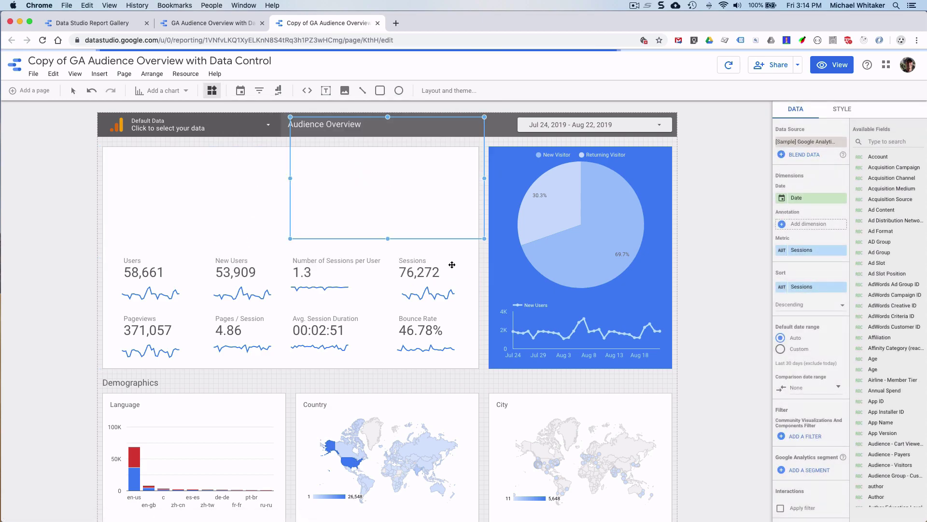
drag(373, 166, 188, 193)
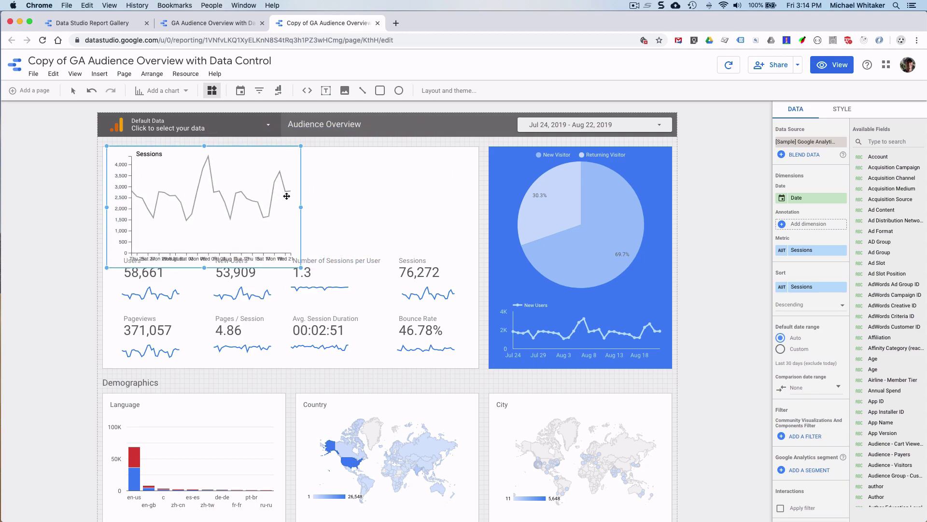
drag(301, 207, 478, 205)
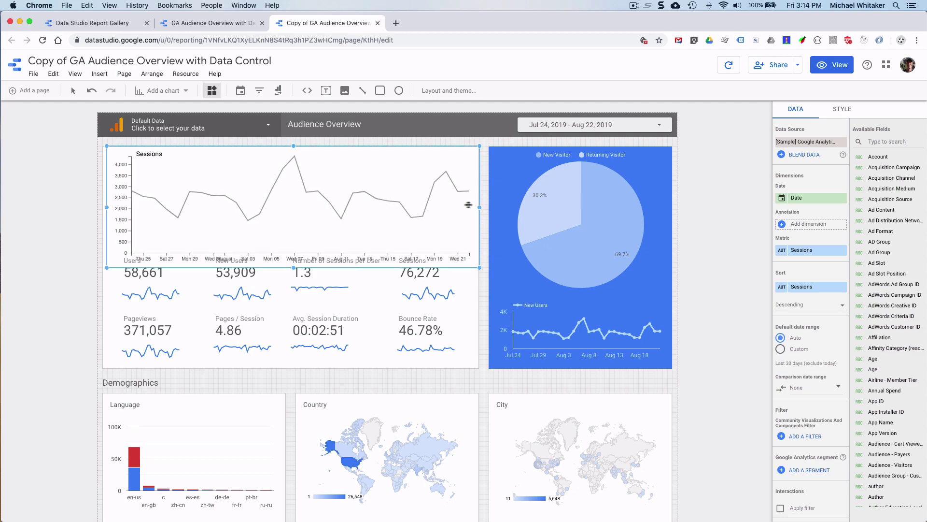
drag(294, 268, 294, 250)
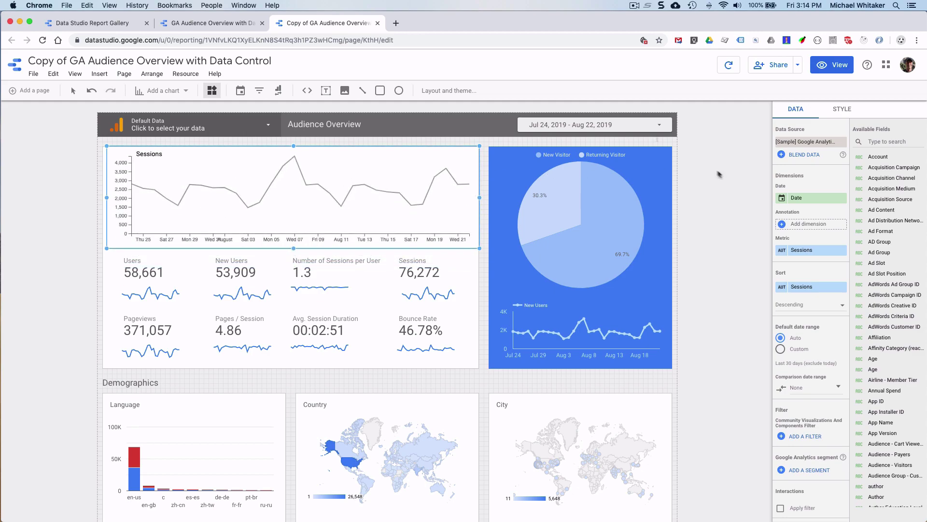
Replace the chart's Sessions metric with Users.
click(882, 141)
text(users)
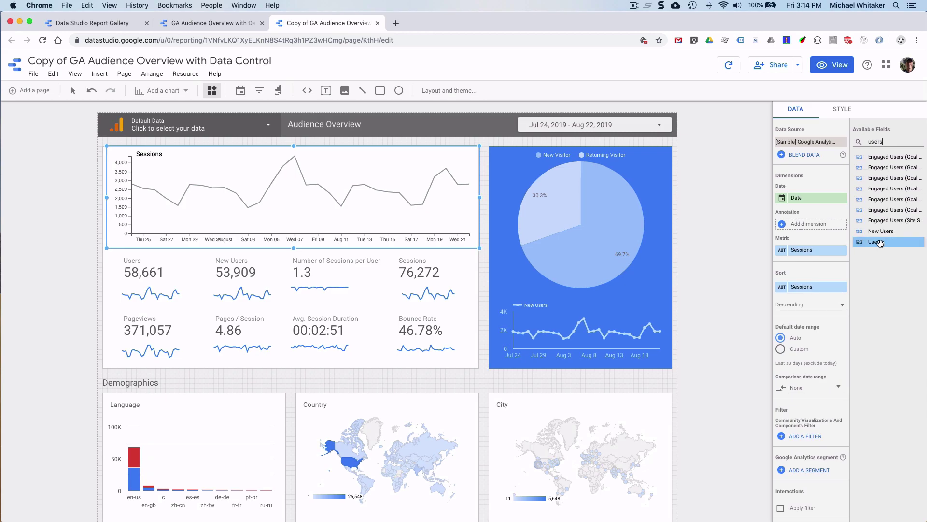
drag(875, 242, 821, 251)
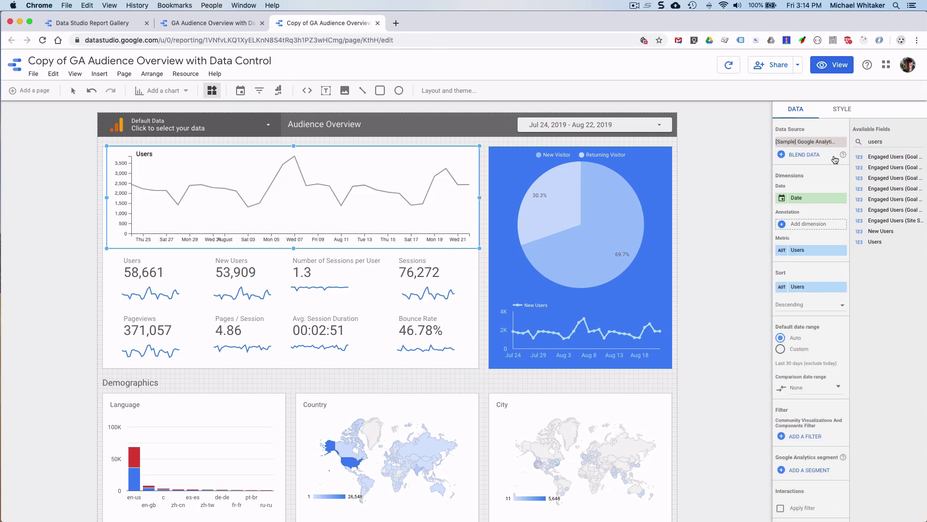
click(841, 109)
Change the new chart's line colour from grey to blue.
click(801, 154)
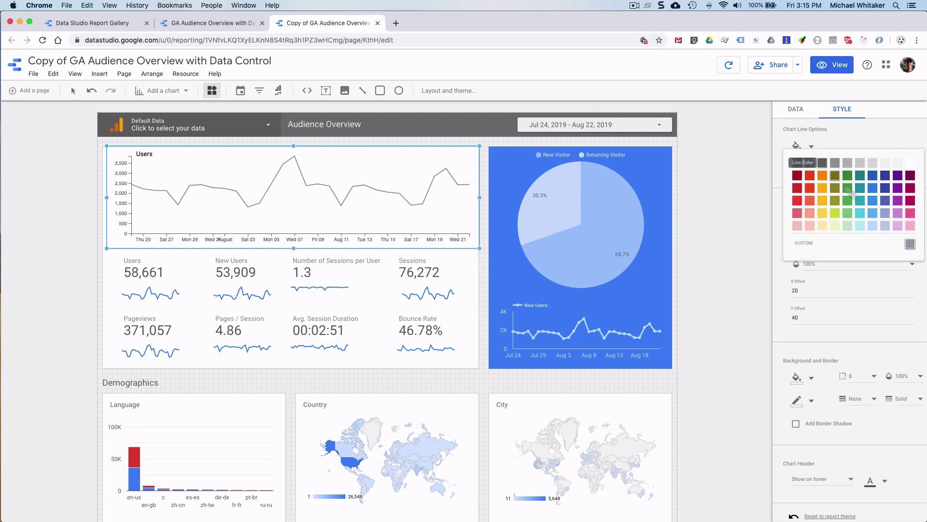
click(870, 189)
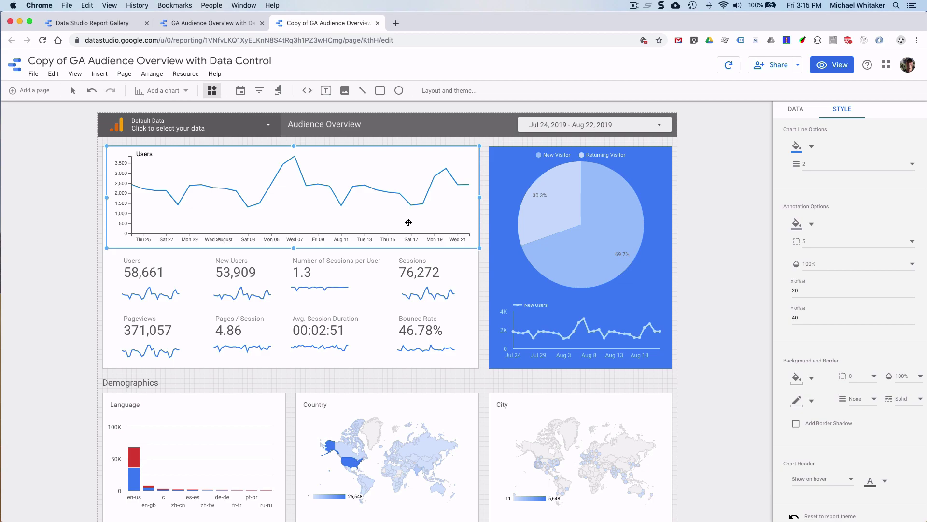
click(795, 110)
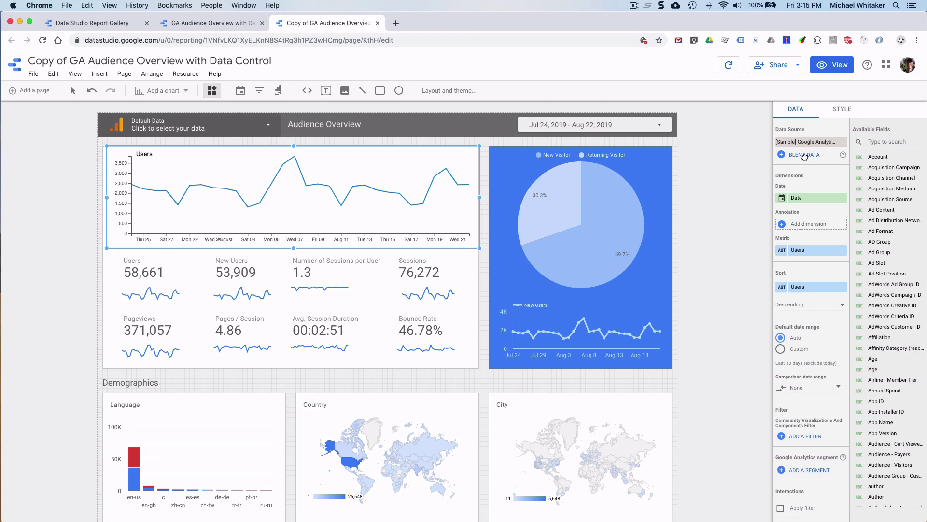
Blend the chart's Google Analytics sample data with the Annotations - Sheet1 source.
click(804, 155)
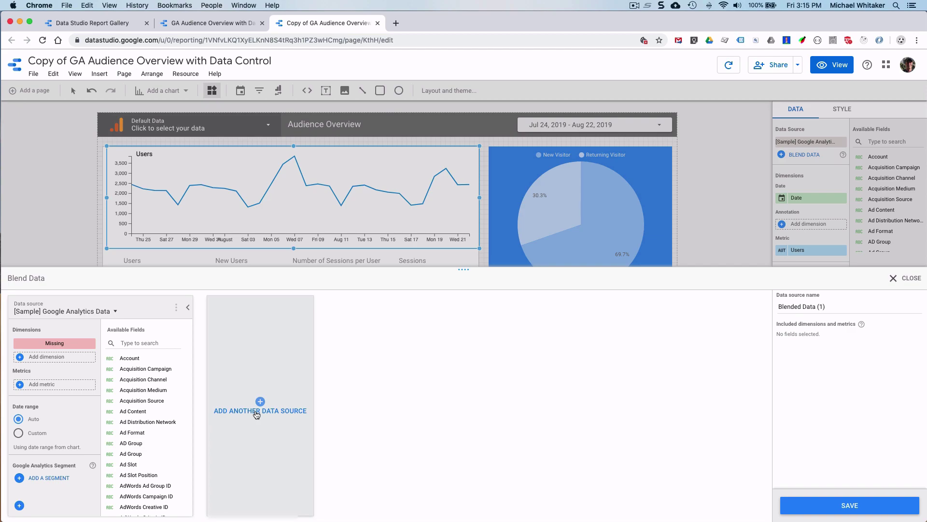
click(257, 411)
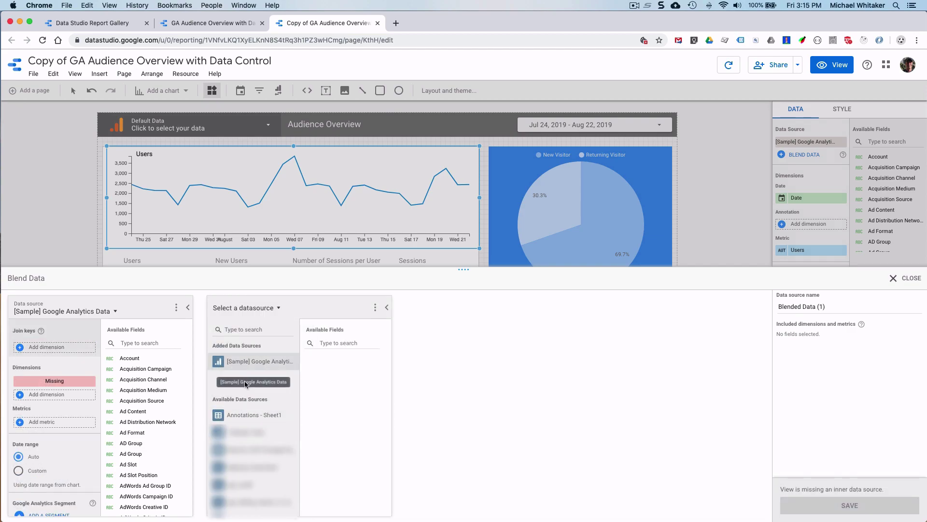
click(242, 414)
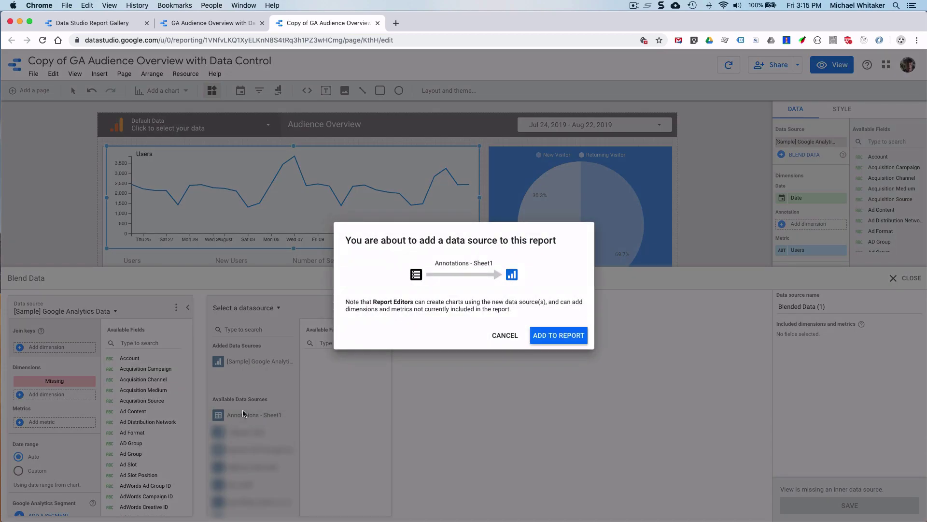
click(557, 334)
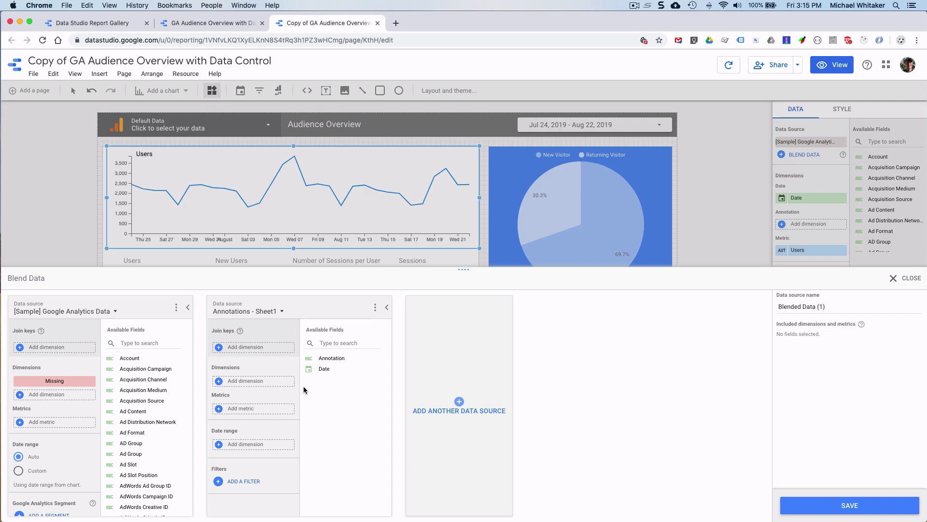
Join the two blended sources on Date.
click(144, 345)
text(date)
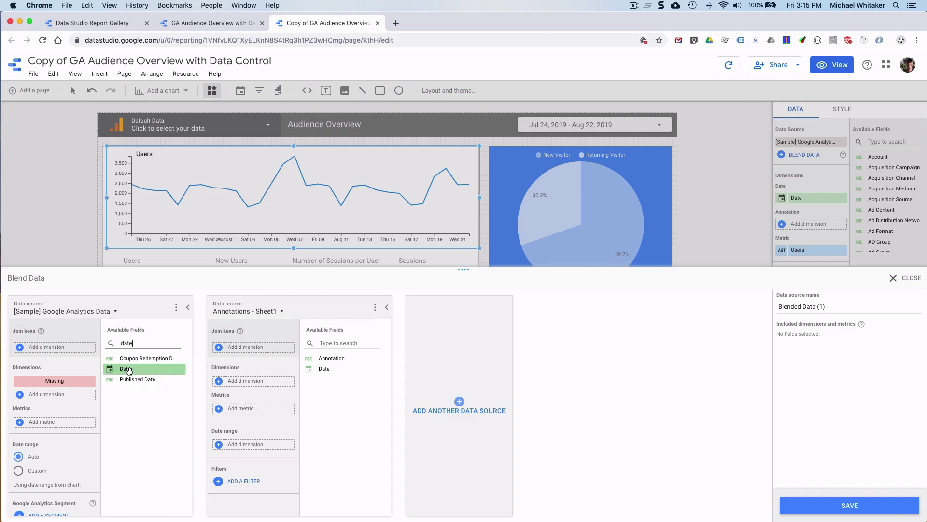
drag(129, 370, 46, 347)
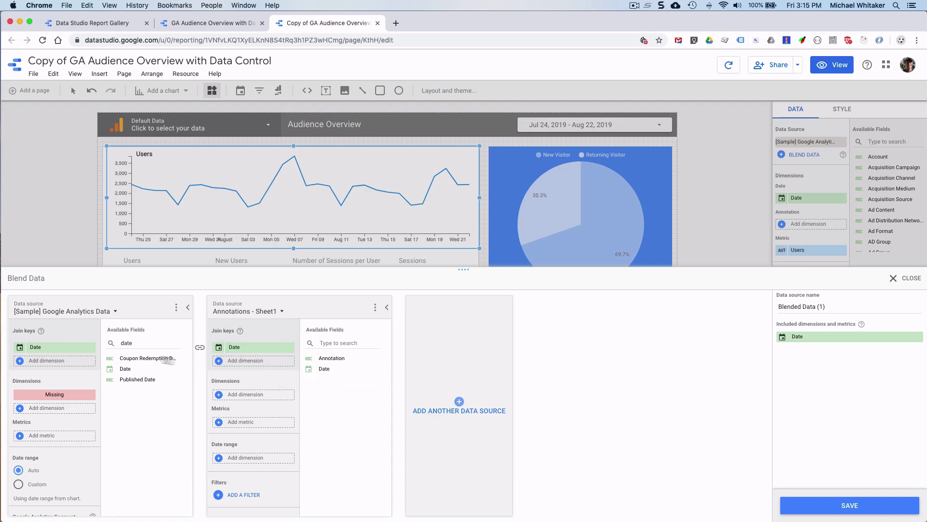
Add Users as metric and Annotation as dimension, then save Blended Data (1).
double_click(146, 343)
text(users)
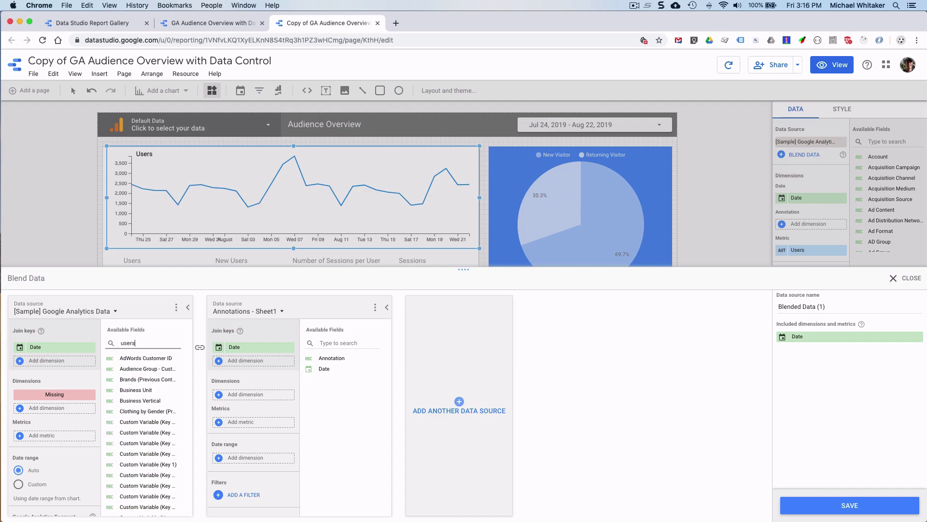
drag(133, 444, 76, 437)
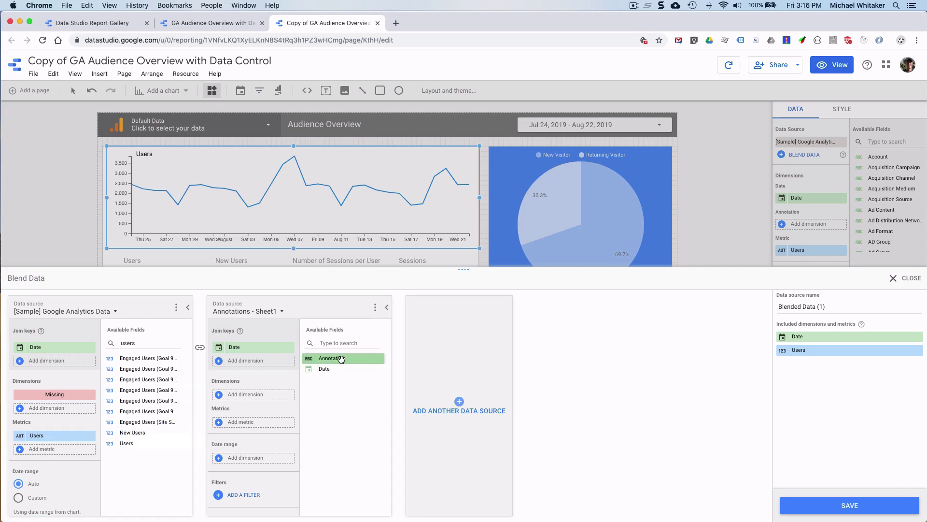
drag(341, 358, 259, 395)
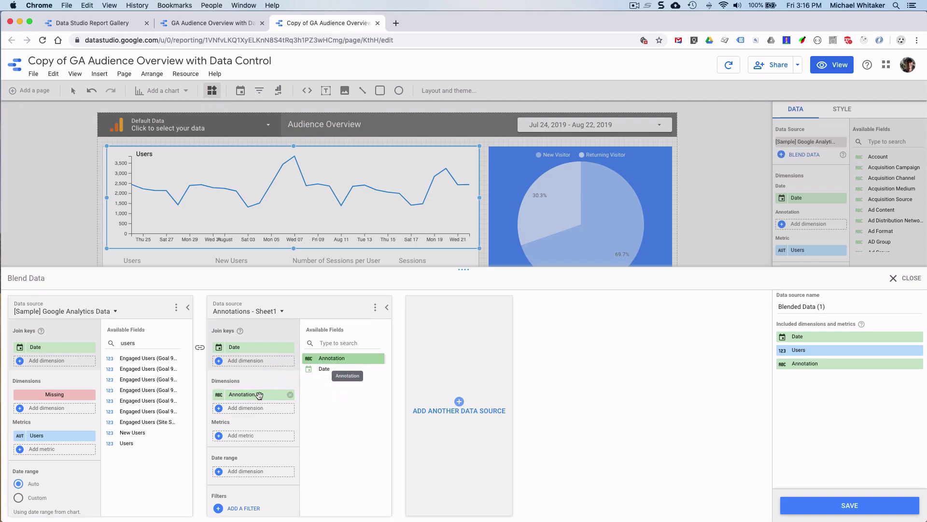
click(858, 511)
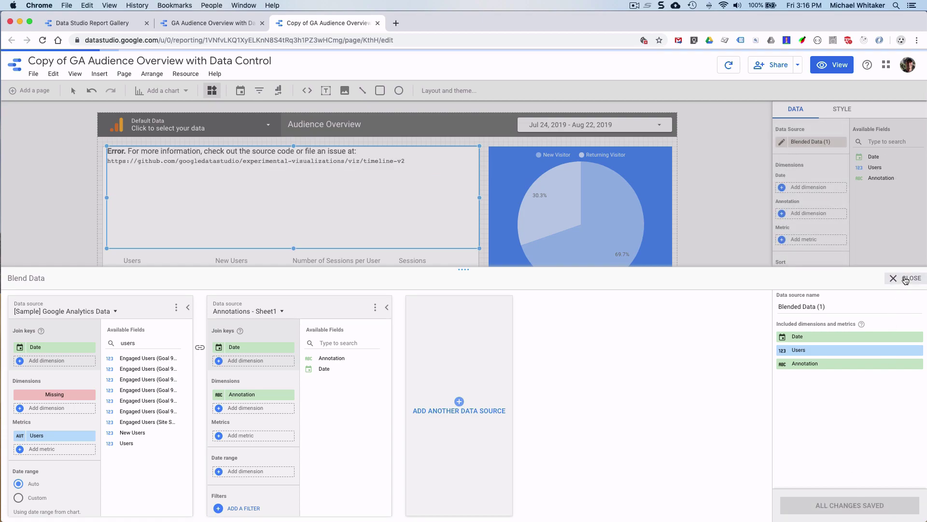
Assign Annotation, Date and Users from Blended Data (1) to the chart's matching slots.
click(905, 279)
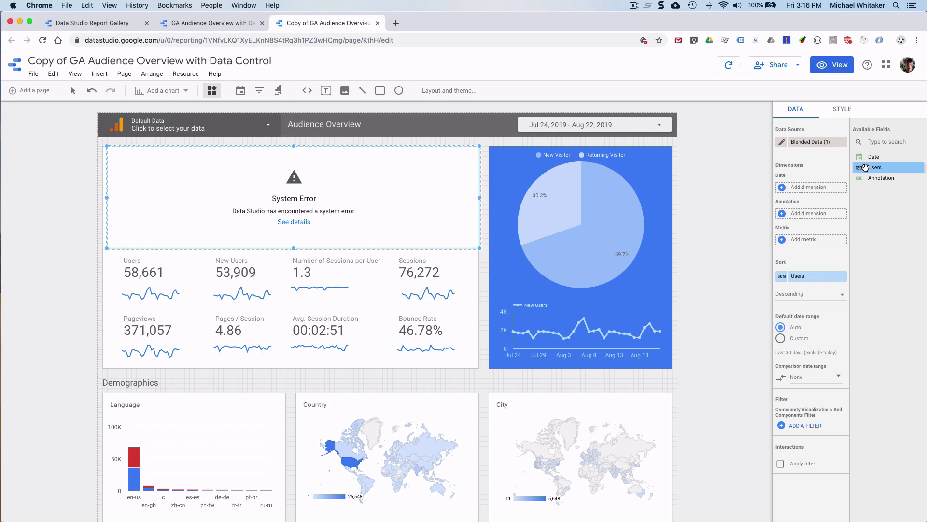
drag(872, 177, 811, 219)
drag(873, 157, 812, 187)
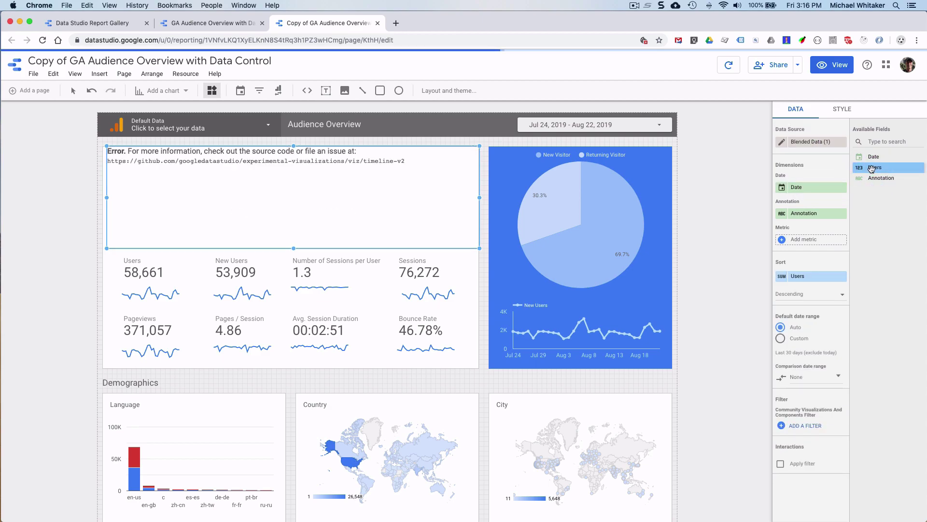
mouse_move(886, 169)
mouse_down()
mouse_move(851, 215)
mouse_move(809, 244)
mouse_up()
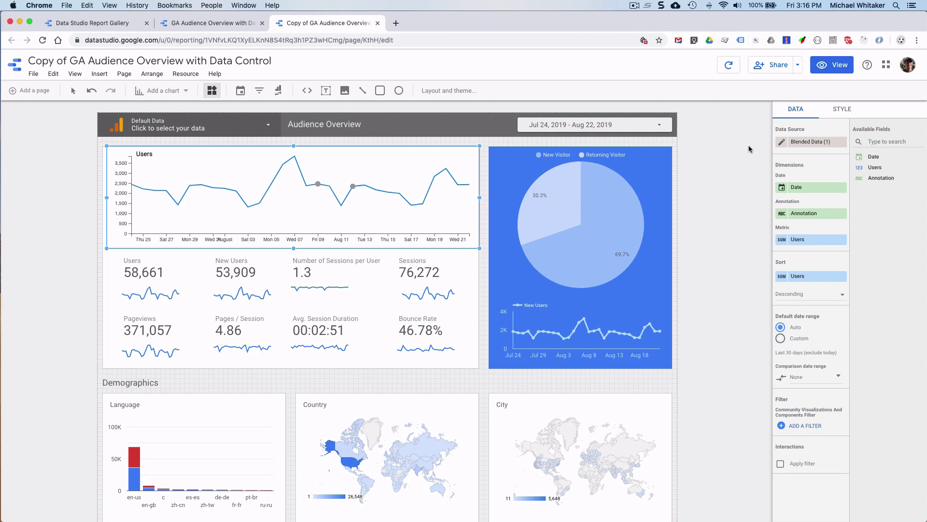
Make the chart's annotation markers blue and enlarge them from size 5 to 10.
click(841, 110)
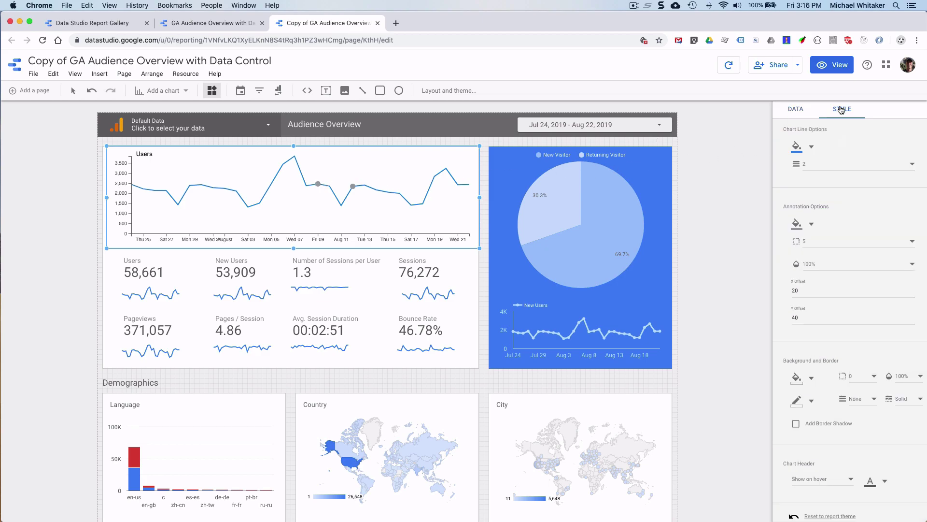
click(798, 224)
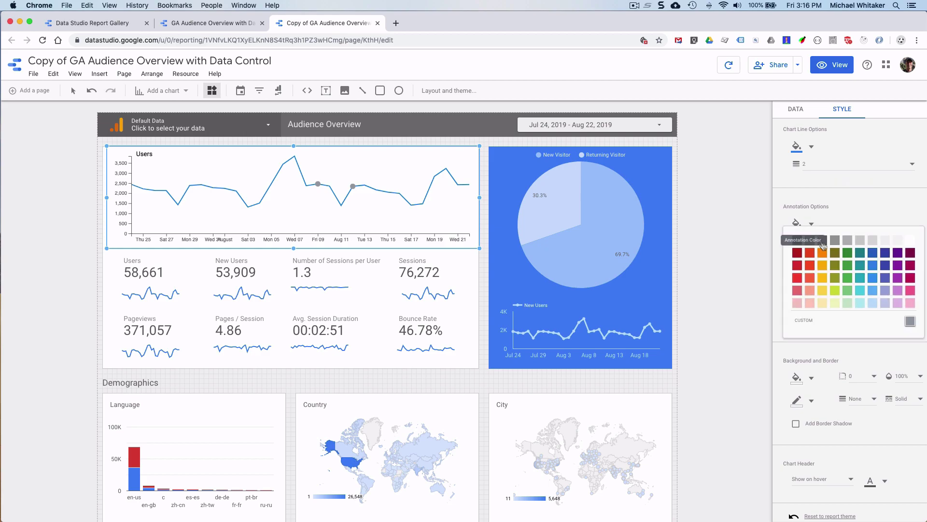
click(871, 266)
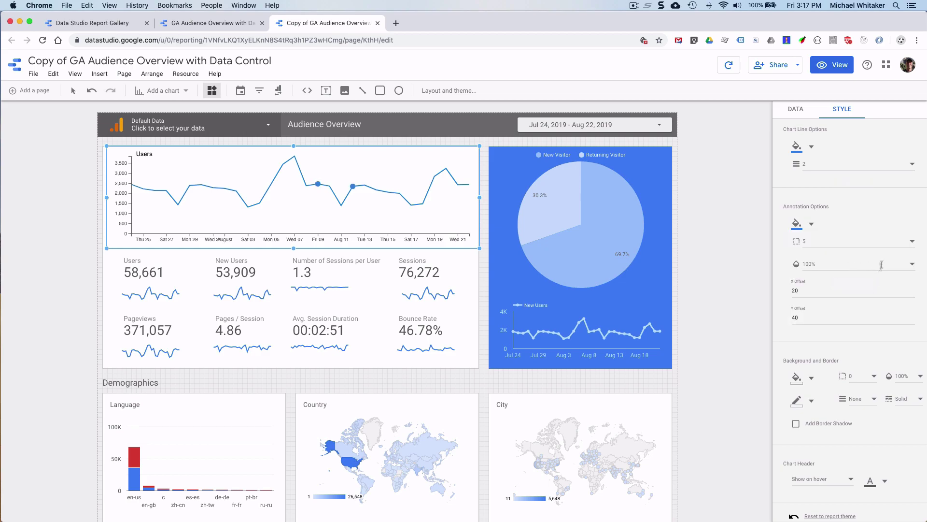
click(909, 241)
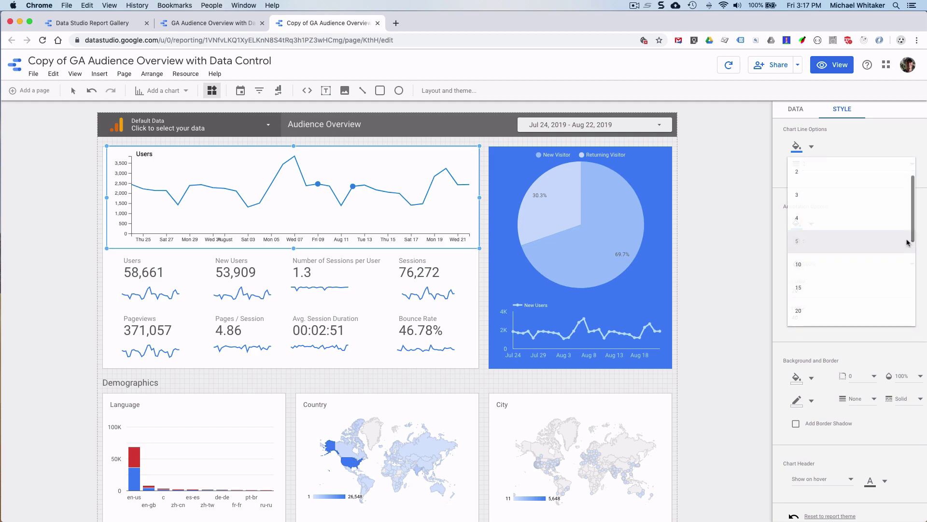
click(798, 266)
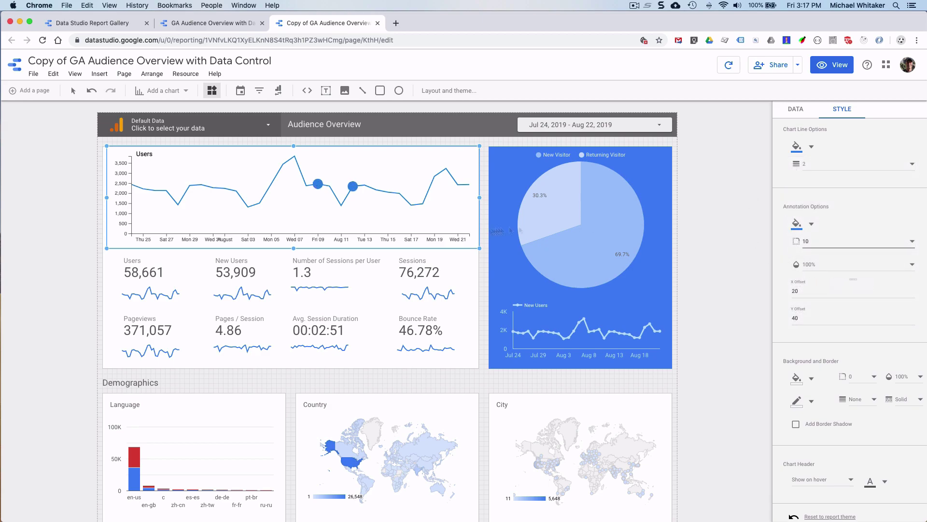
Switch the report to view mode and check marker labels like Launch Campaign 2019-08-12.
click(828, 68)
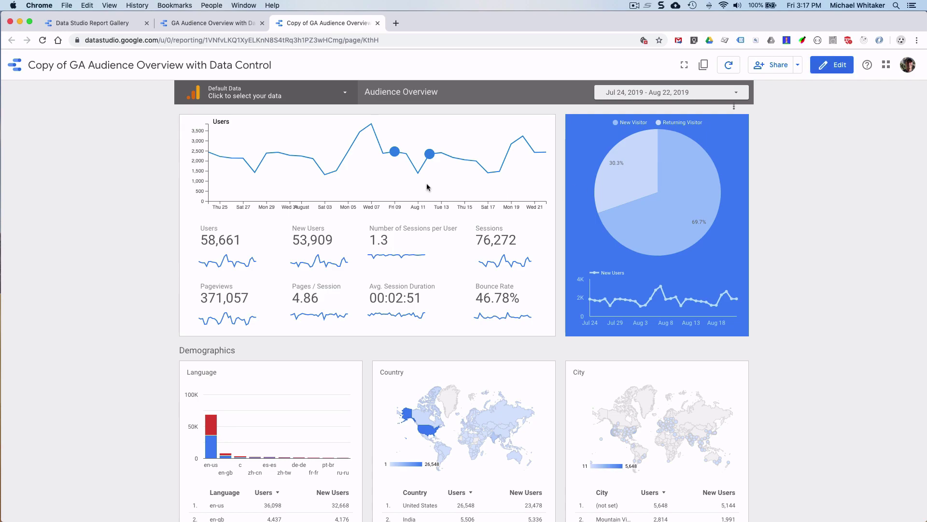
mouse_move(430, 157)
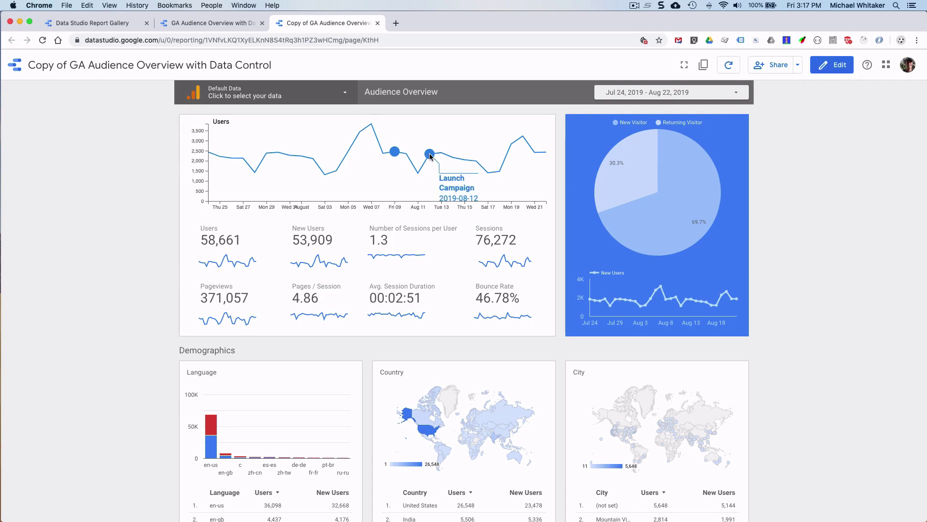
mouse_move(395, 154)
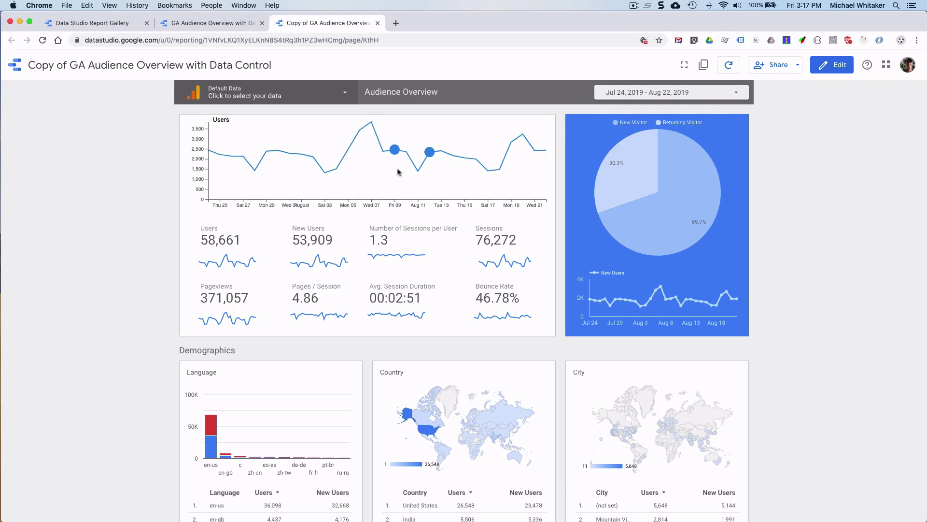
Change the report's date range to start on July 1, covering Jul 1 – Aug 22, 2019.
click(663, 96)
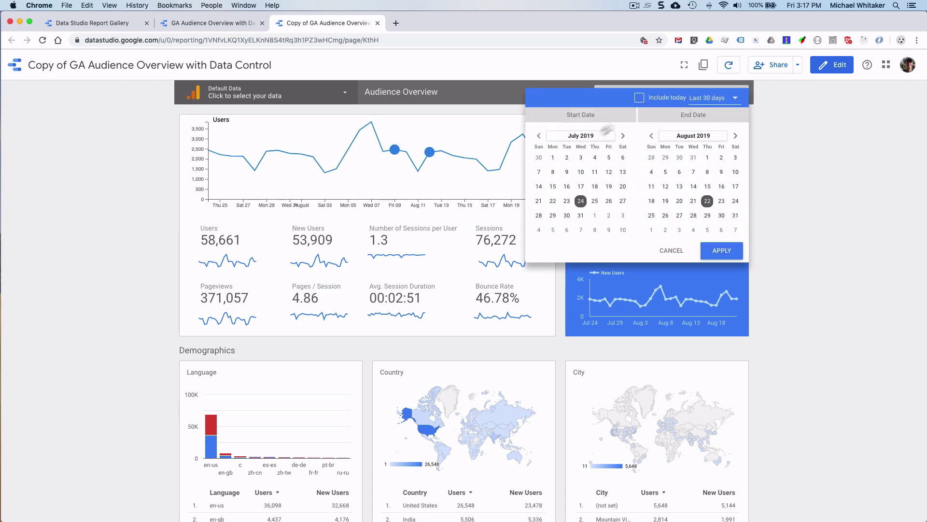
click(553, 157)
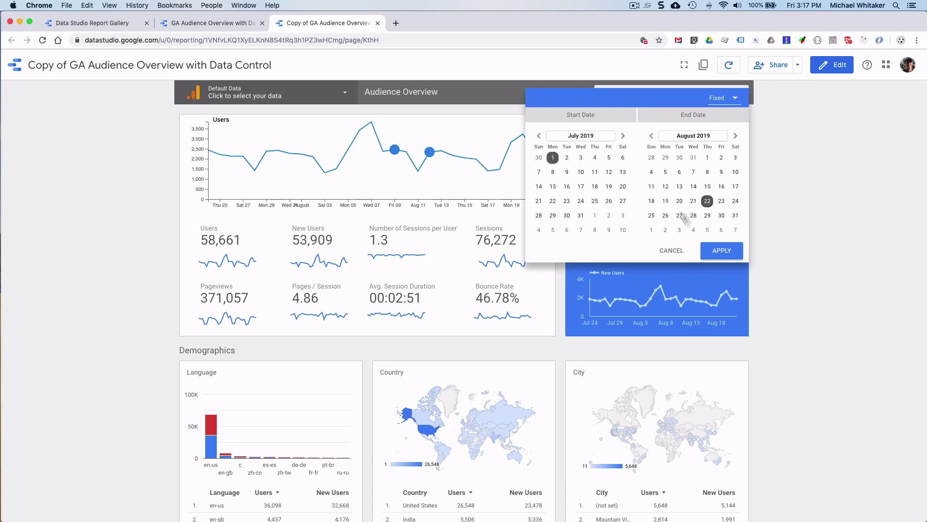
click(720, 249)
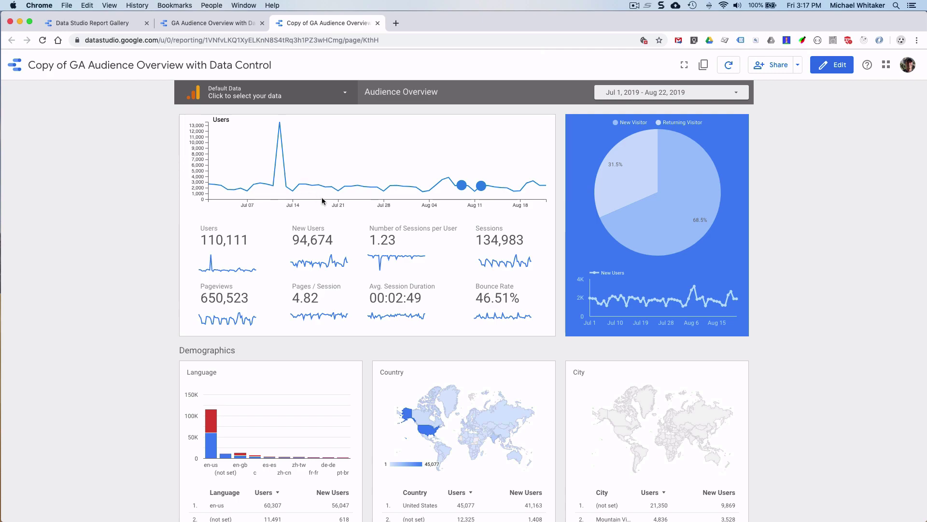
Insert an empty row above row 2 in the Annotations sheet.
key(super+grave)
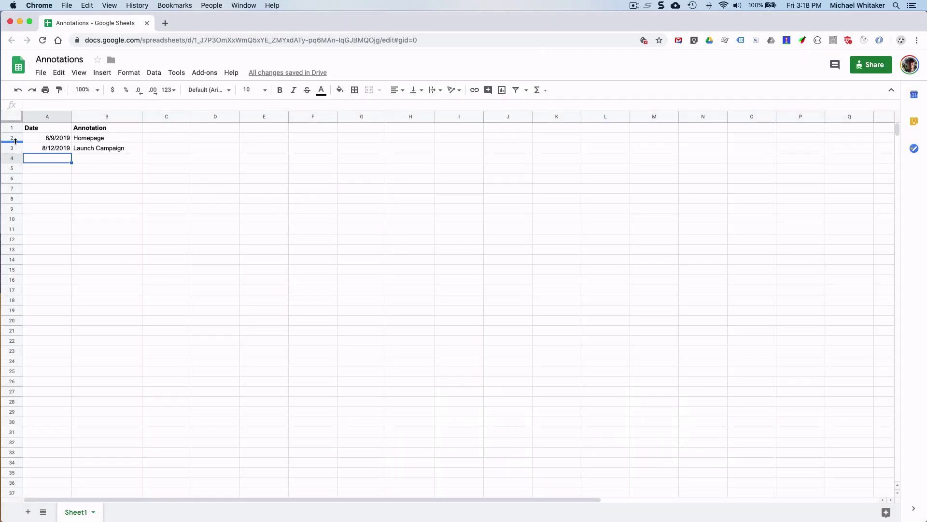
click(13, 138)
right_click(14, 140)
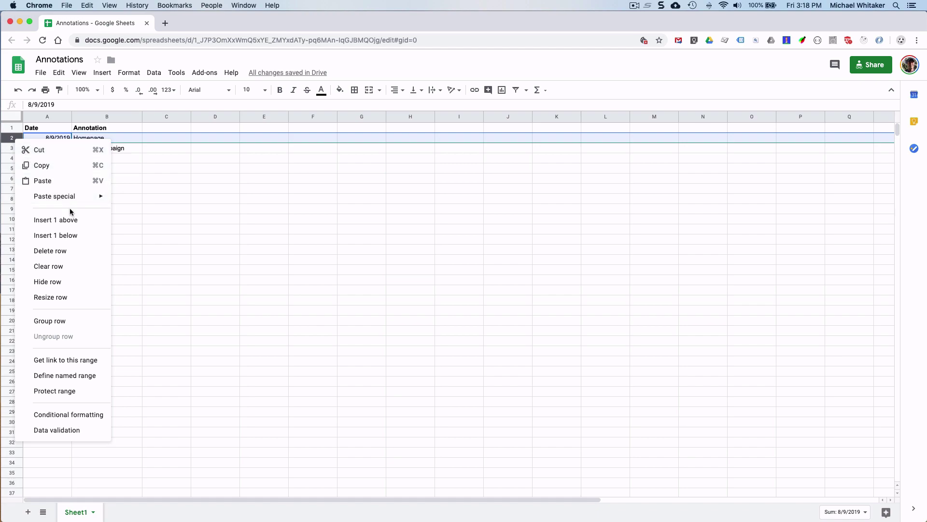
click(68, 220)
Fill the new row with date 7/11/2019 and annotation 'viral data video'.
click(52, 138)
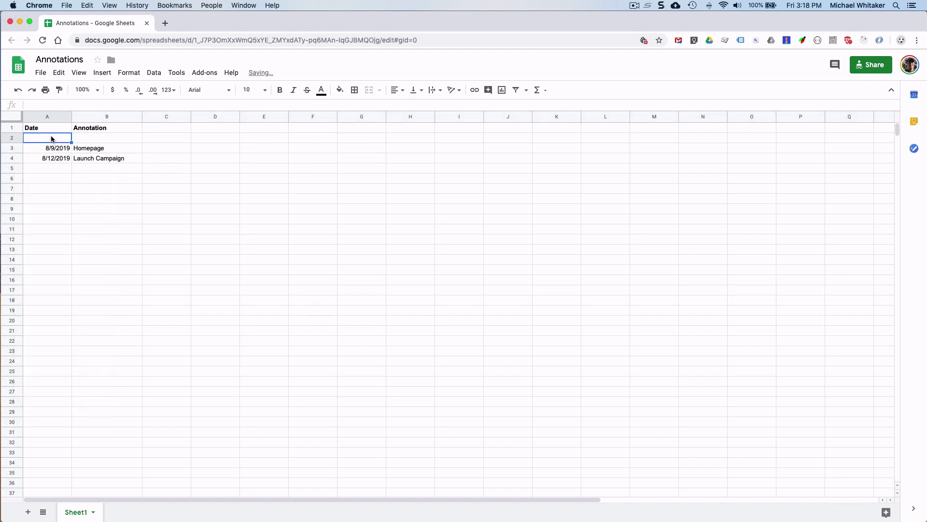
text(7/11/)
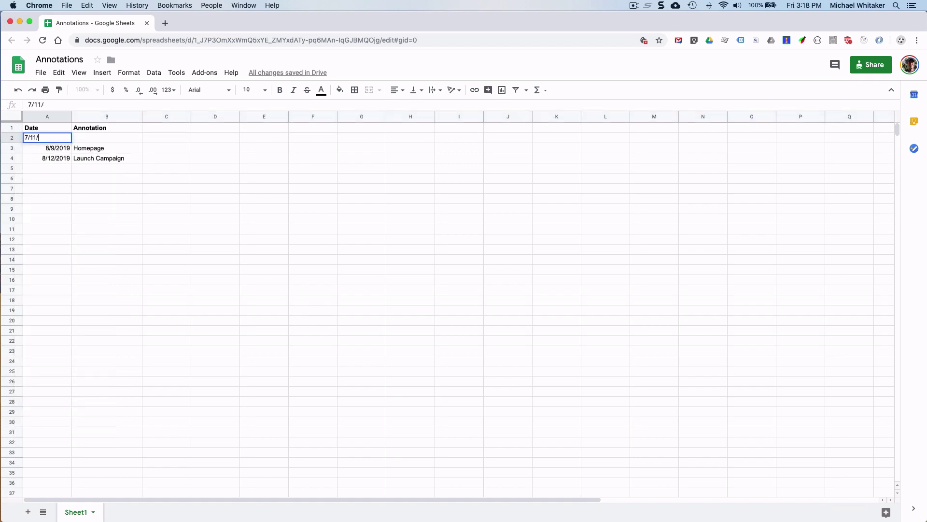
text(2019)
key(Tab)
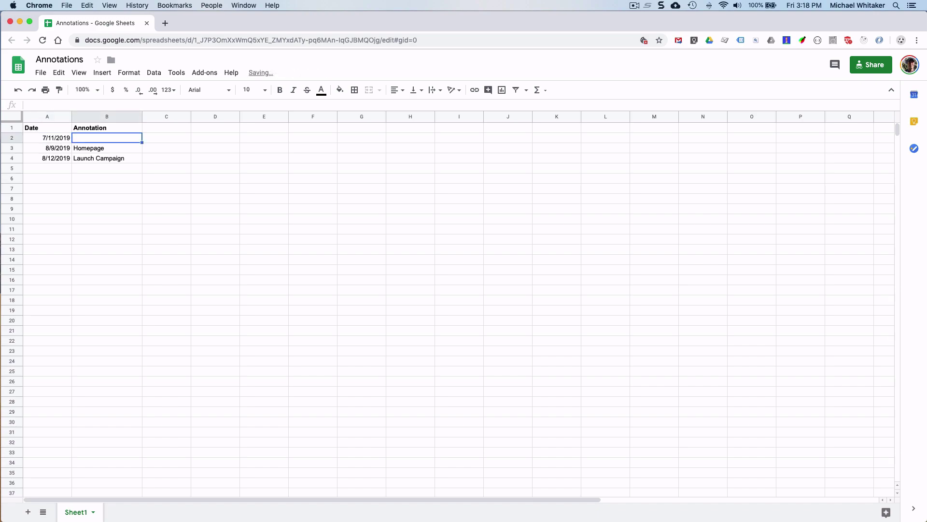
text(viral )
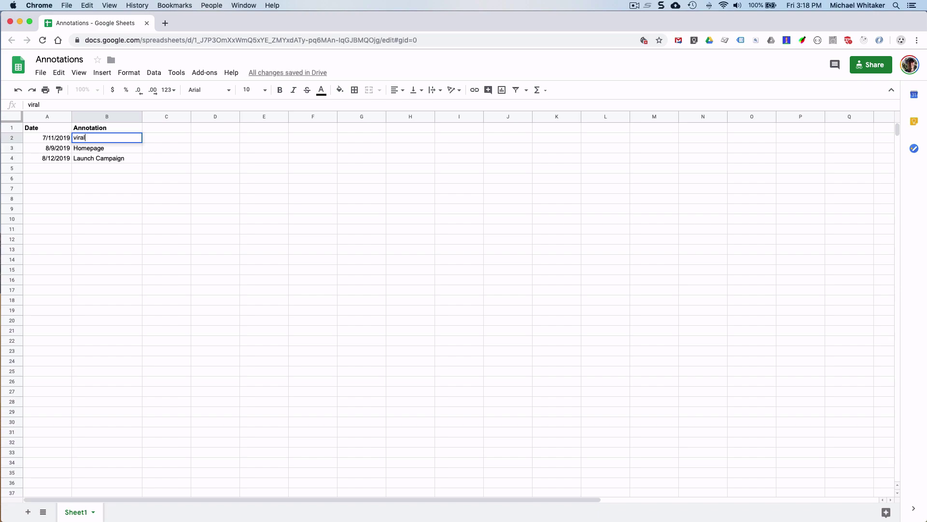
text(data video)
key(Return)
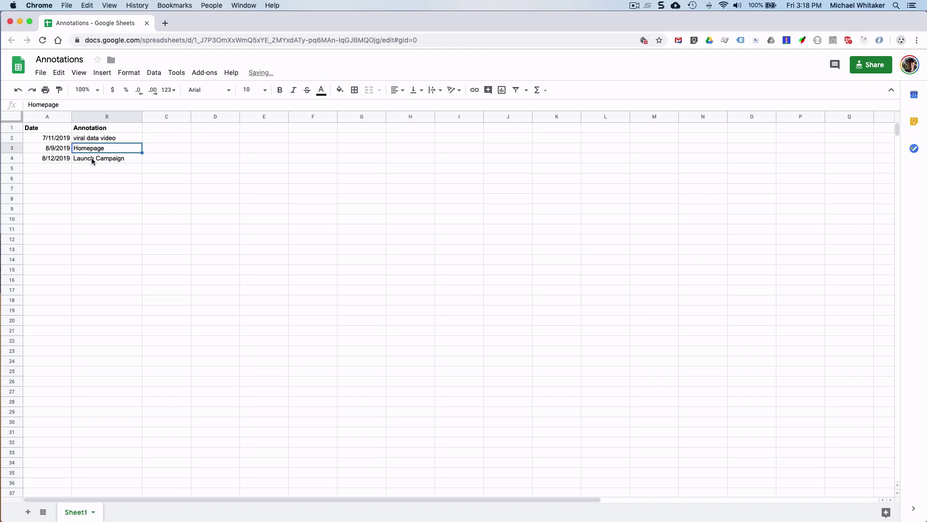
key(super+grave)
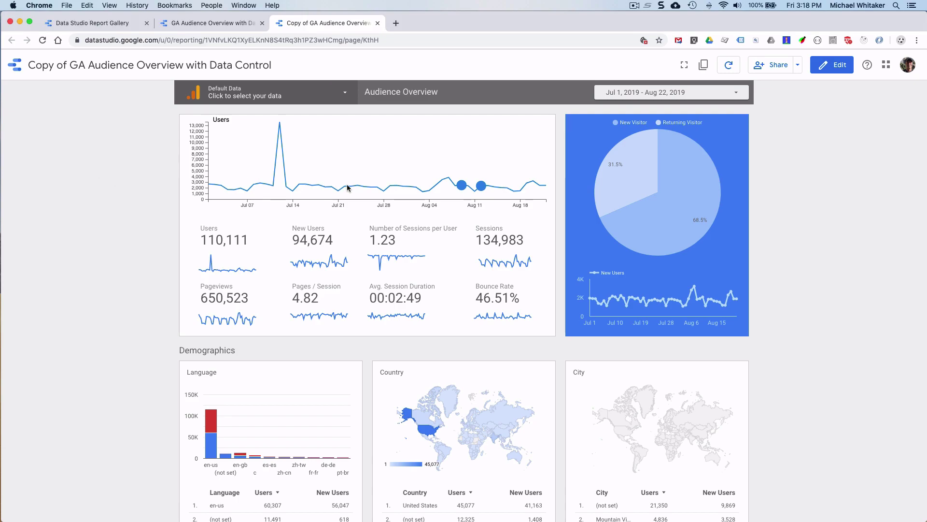
Refresh the report data, check the new Jul 11 marker's label, and enter edit mode.
click(729, 69)
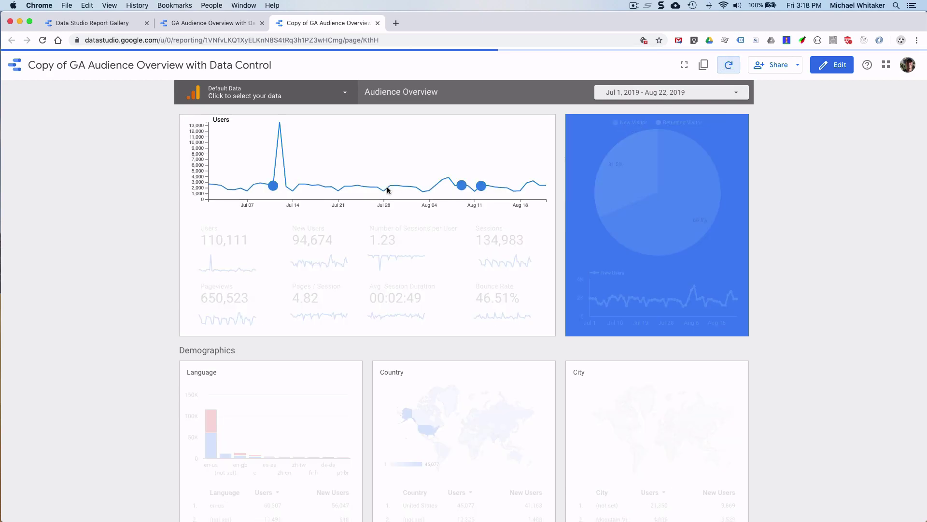
mouse_move(273, 186)
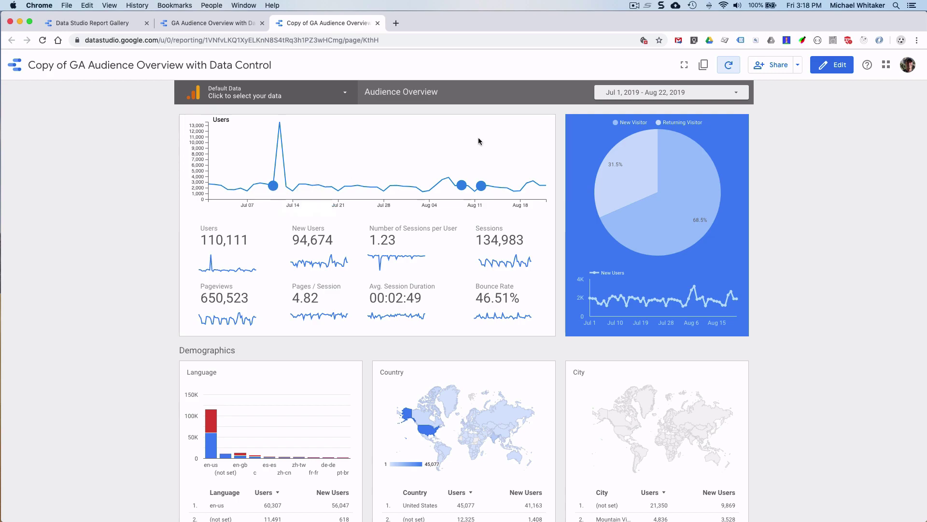
click(823, 69)
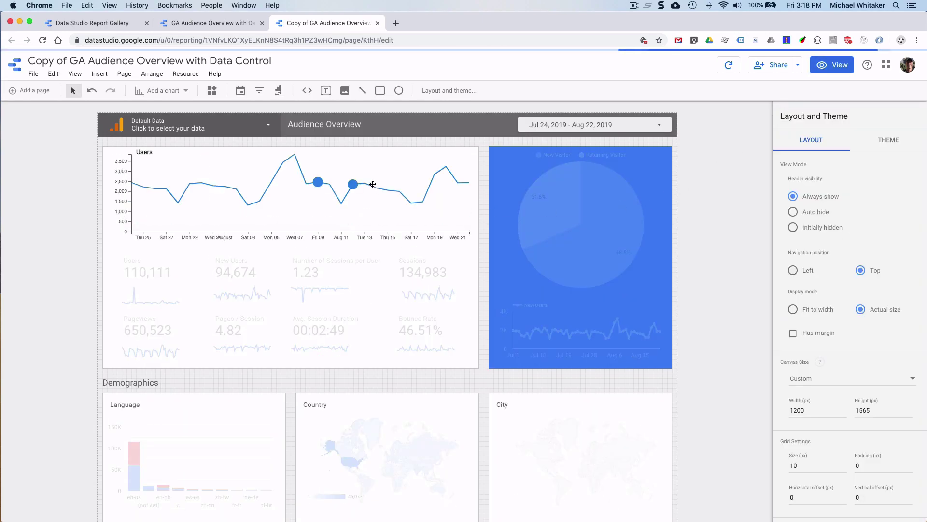
Change the Users chart's annotation Y offset from 40 to -40 and return to view mode.
click(375, 185)
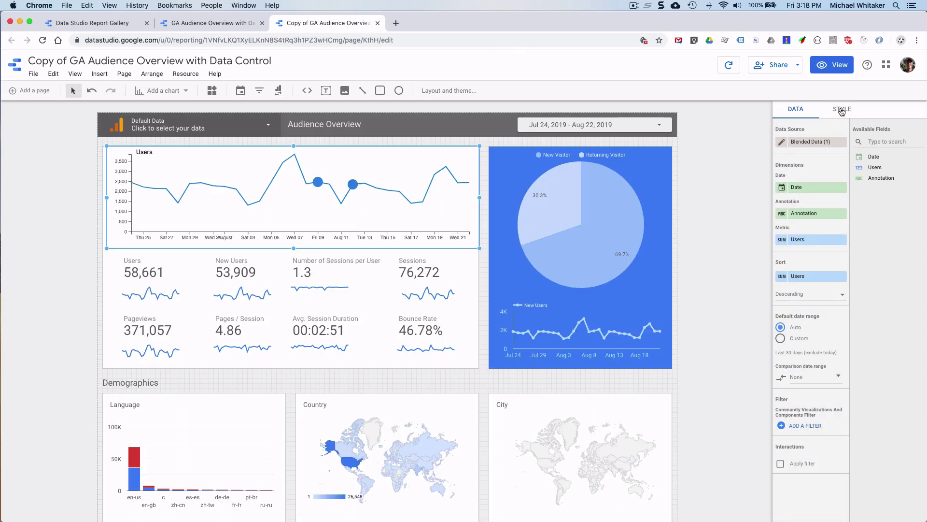
click(841, 109)
click(826, 317)
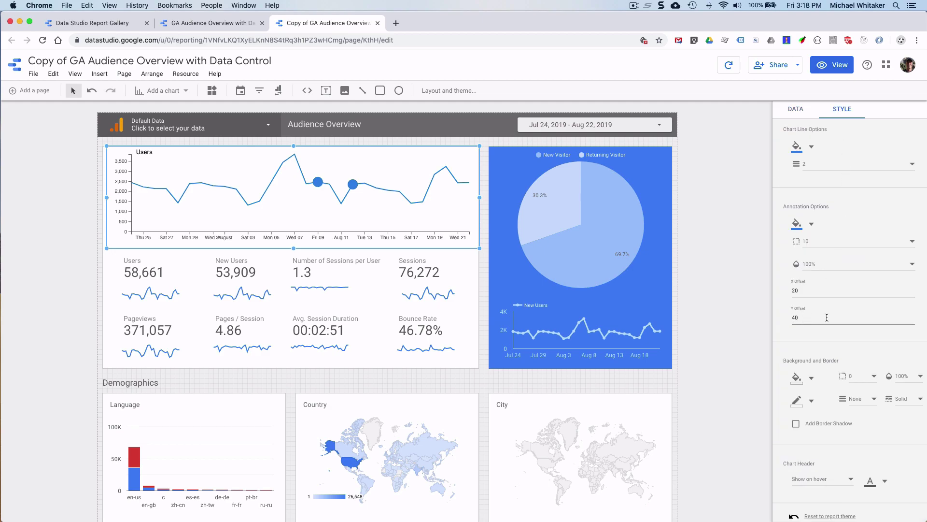
text(-)
click(831, 65)
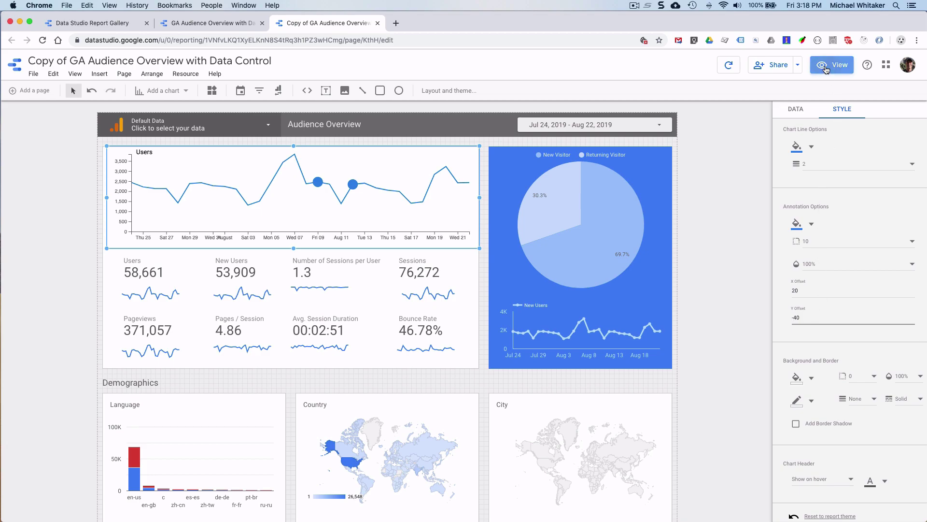
Set the date range to Jul 1 – Aug 22, 2019 and check the Users chart's annotation labels.
click(634, 98)
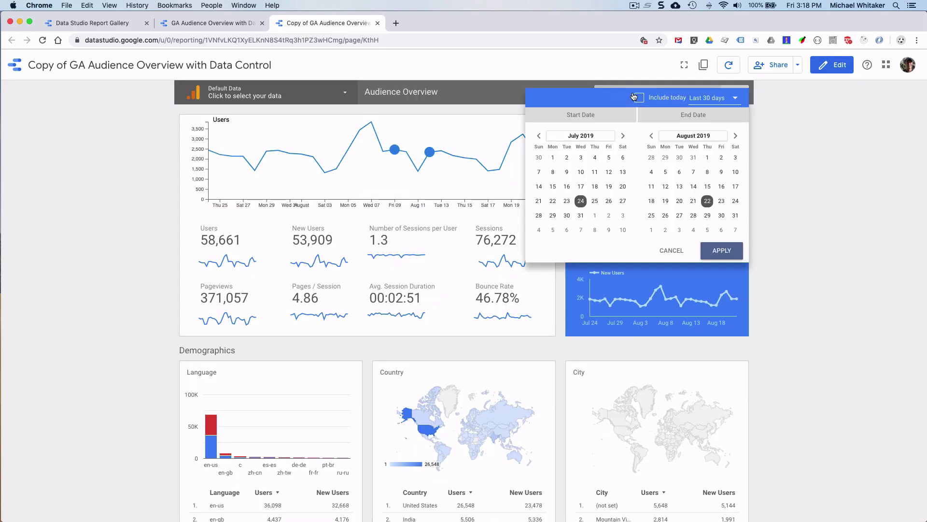
click(554, 158)
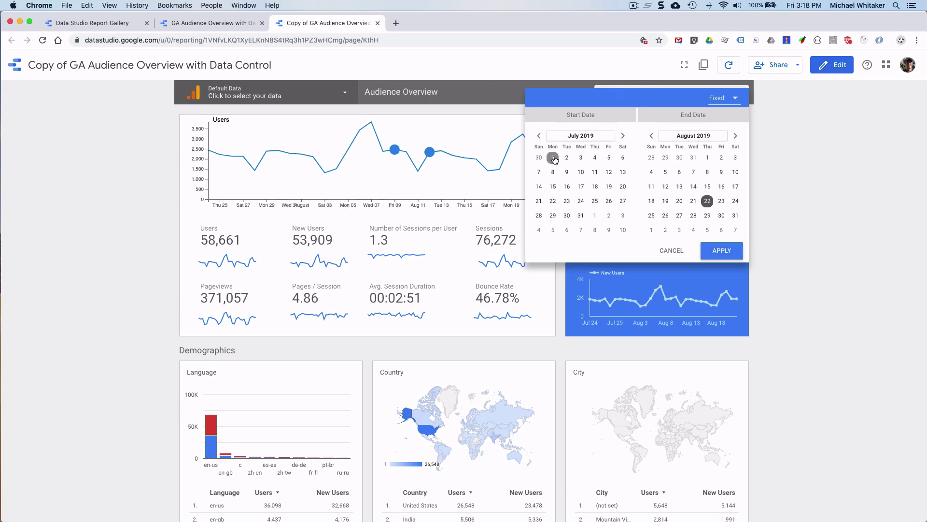
click(733, 253)
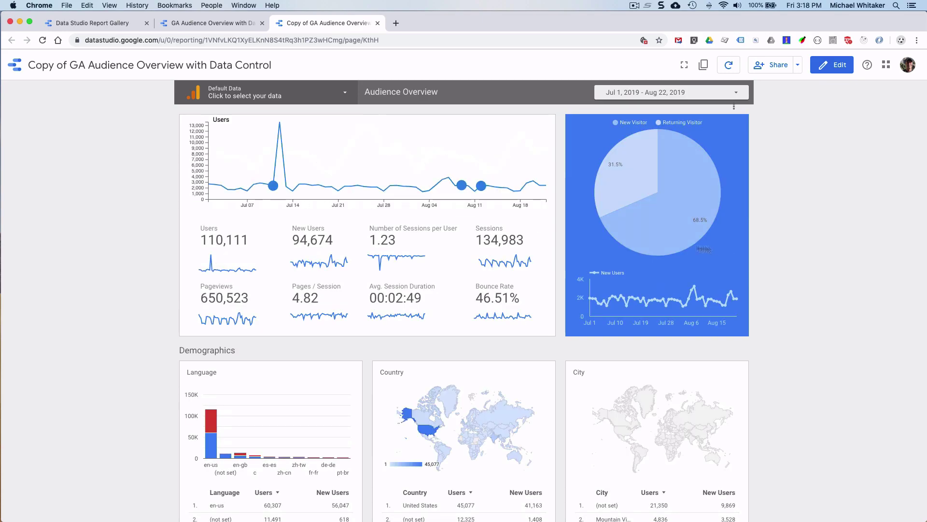
mouse_move(273, 189)
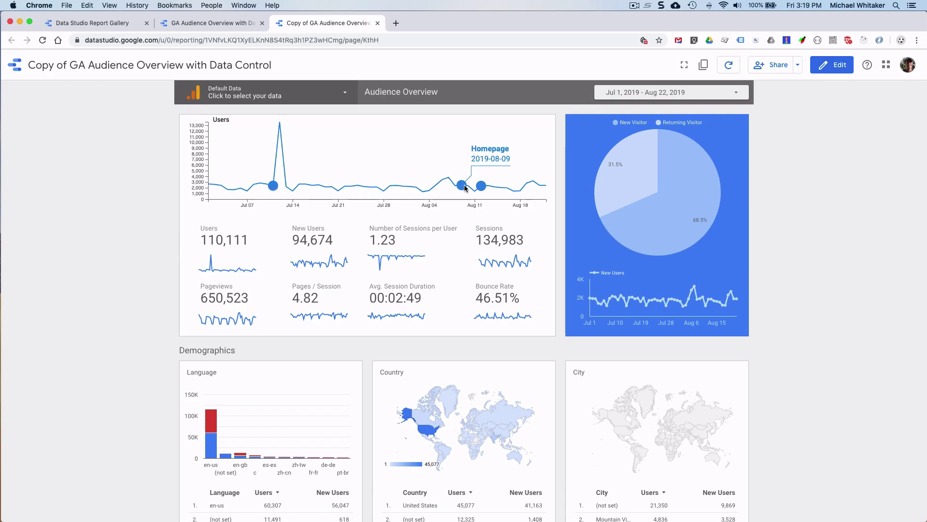
mouse_move(479, 187)
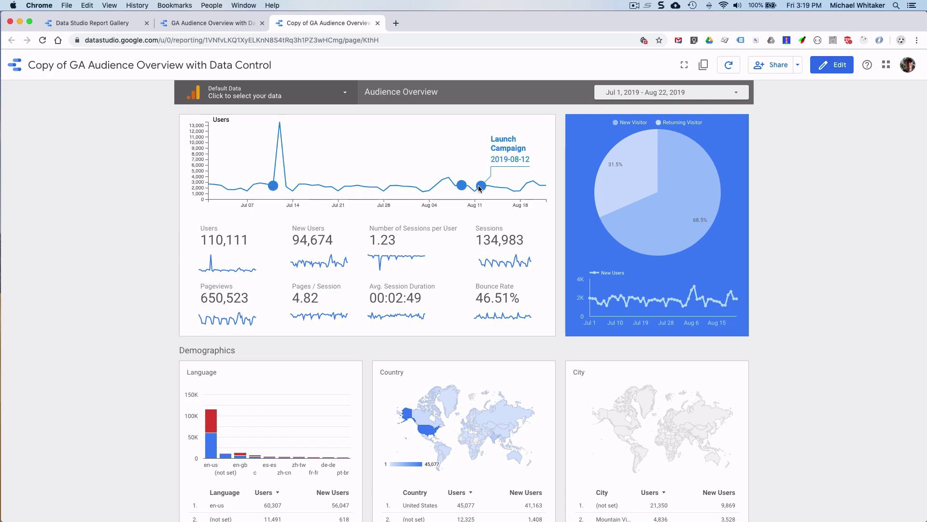